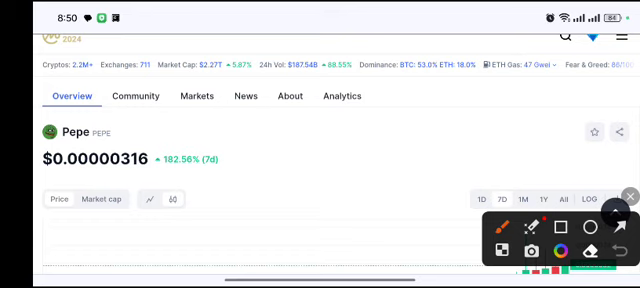
- Circle Pepe's 24h volume and market cap figures in red, then clear the marks
drag(378, 50, 382, 62)
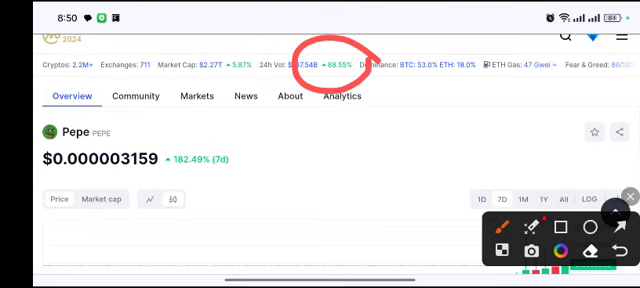
drag(265, 70, 268, 75)
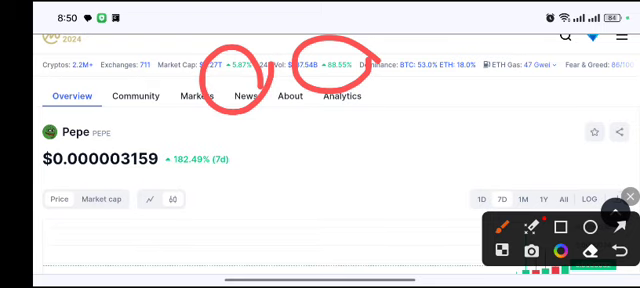
click(628, 196)
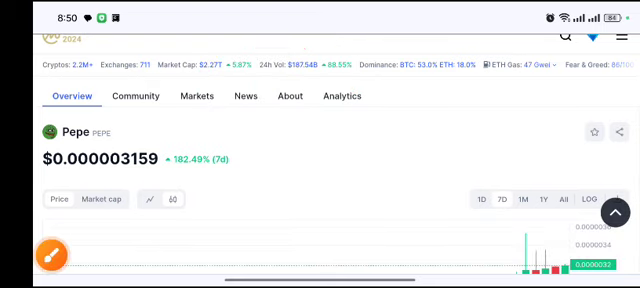
scroll(320, 180, down, 3)
scroll(320, 180, down, 3)
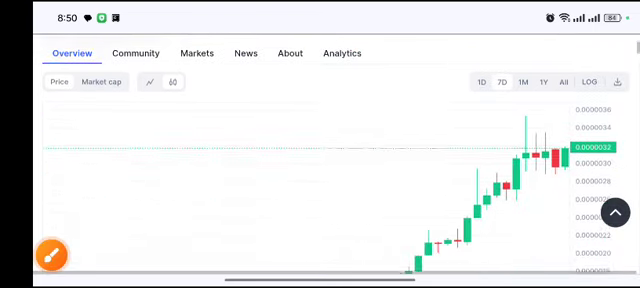
scroll(320, 180, down, 1)
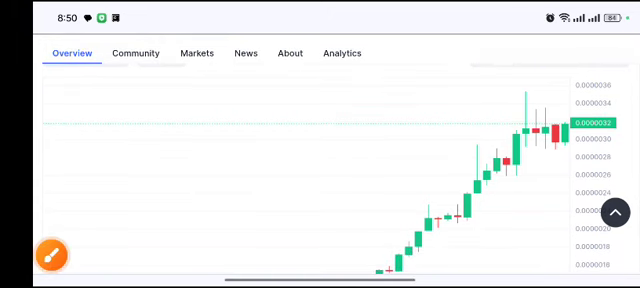
- Circle the most recent 7-day candles in red, then clear that mark
click(51, 255)
mouse_move(580, 105)
mouse_down()
mouse_move(585, 140)
mouse_move(600, 122)
mouse_up()
click(629, 196)
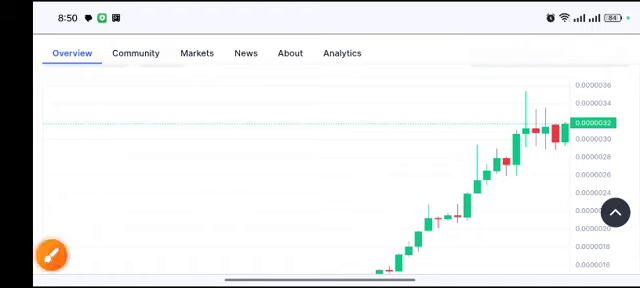
- Trace a red U-shape over the latest candles and a horizontal support line beneath them
click(51, 255)
mouse_move(520, 133)
mouse_down()
mouse_move(548, 155)
mouse_move(560, 150)
mouse_move(566, 128)
mouse_up()
drag(500, 152, 624, 148)
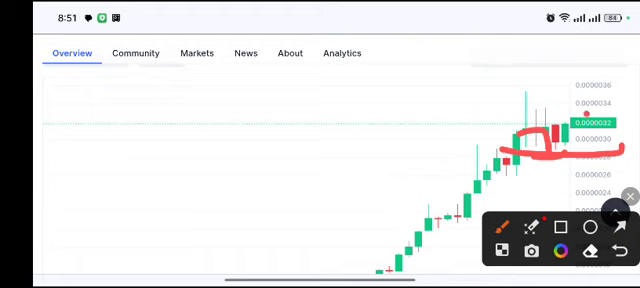
- Loop around the latest candles and sketch a curve above the peak, then clear everything
drag(565, 105, 600, 160)
drag(578, 72, 500, 95)
drag(500, 95, 565, 108)
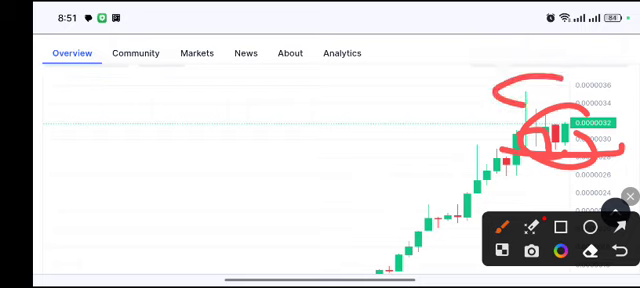
click(629, 196)
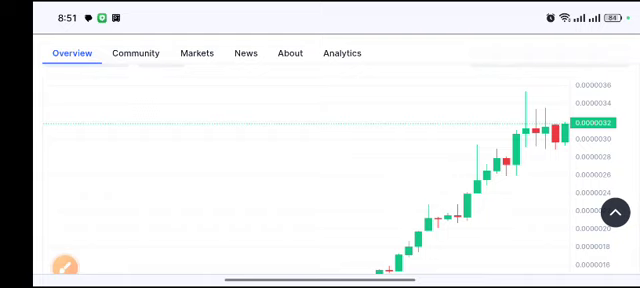
click(64, 264)
drag(530, 150, 600, 66)
drag(545, 130, 585, 190)
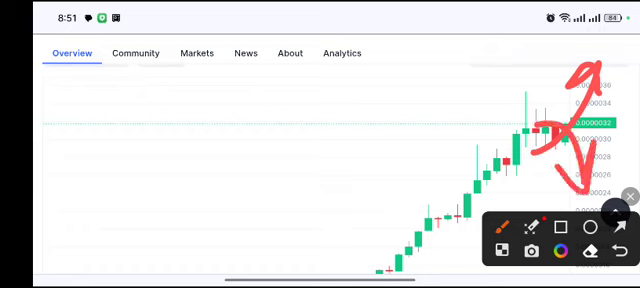
drag(572, 125, 590, 185)
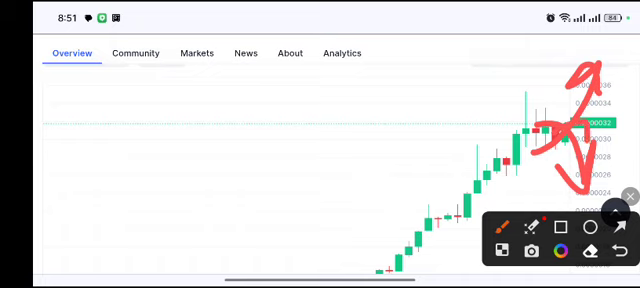
click(628, 196)
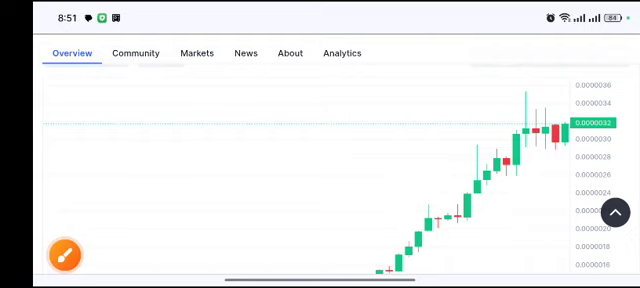
click(64, 255)
drag(555, 135, 615, 30)
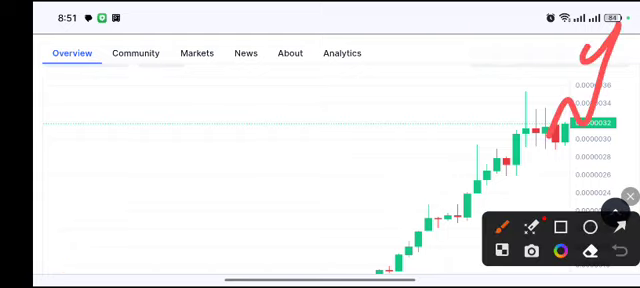
click(628, 196)
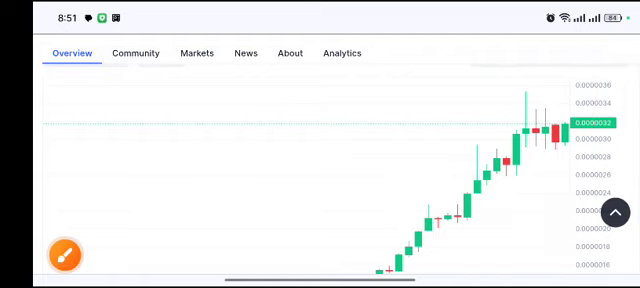